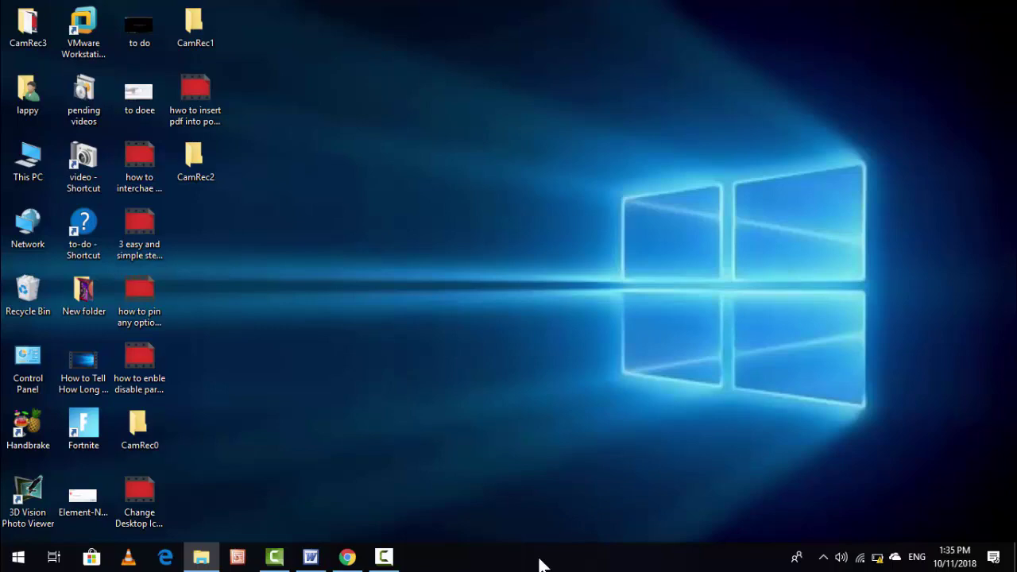
- Test launching Task Manager twice, closing its window each time
right_click(540, 564)
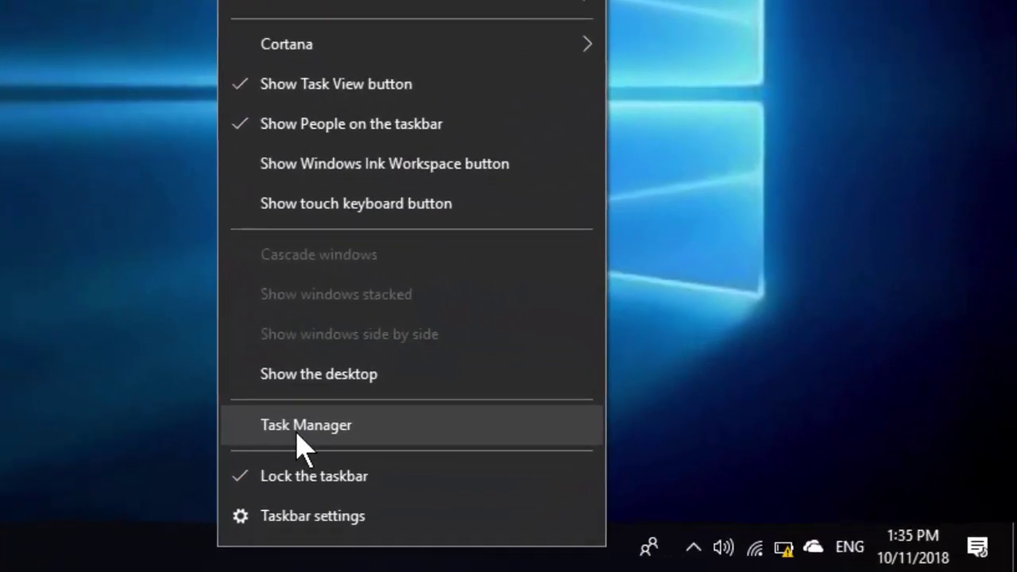
key("Escape")
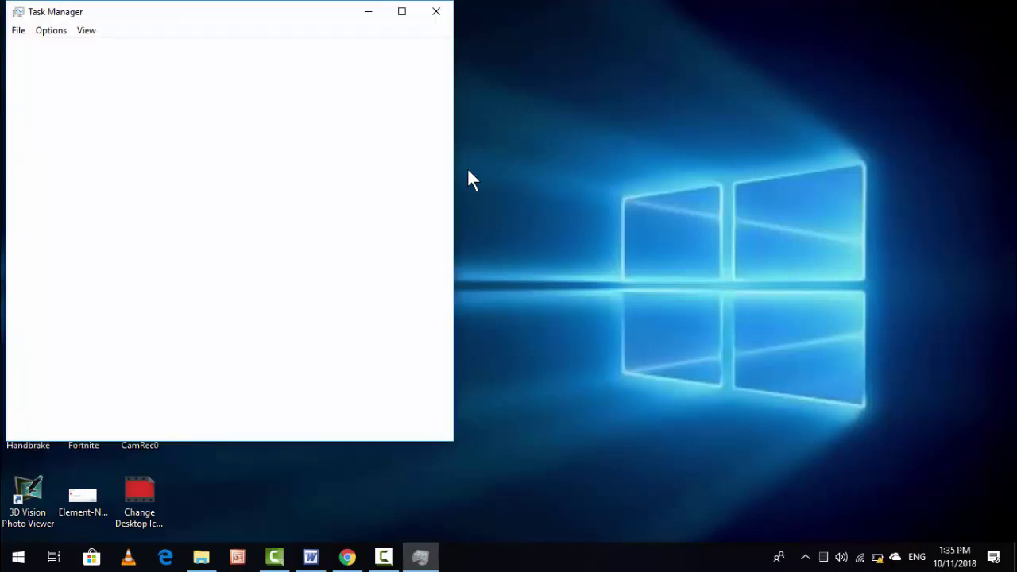
left_click(434, 11)
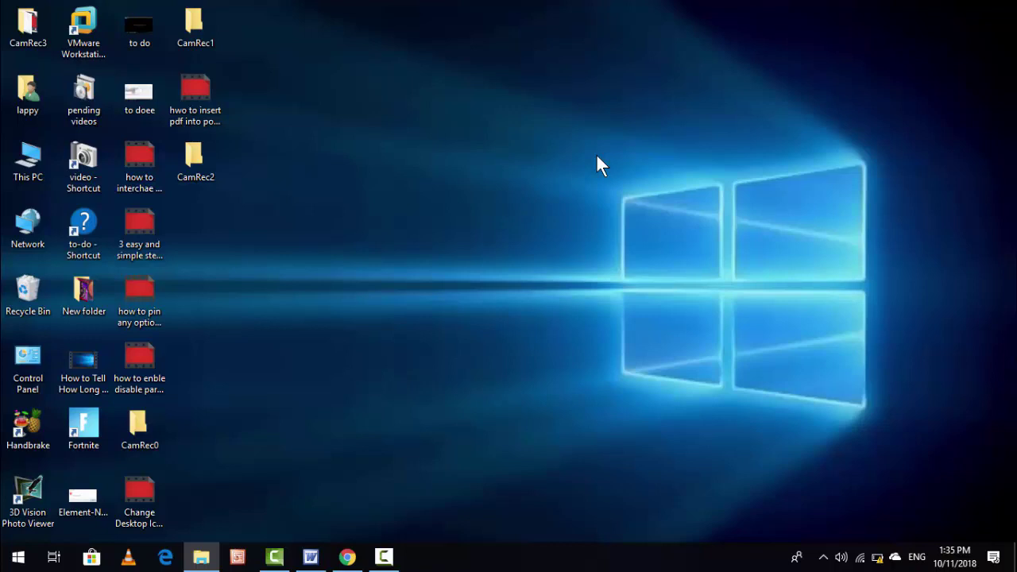
key("ctrl+shift+Escape")
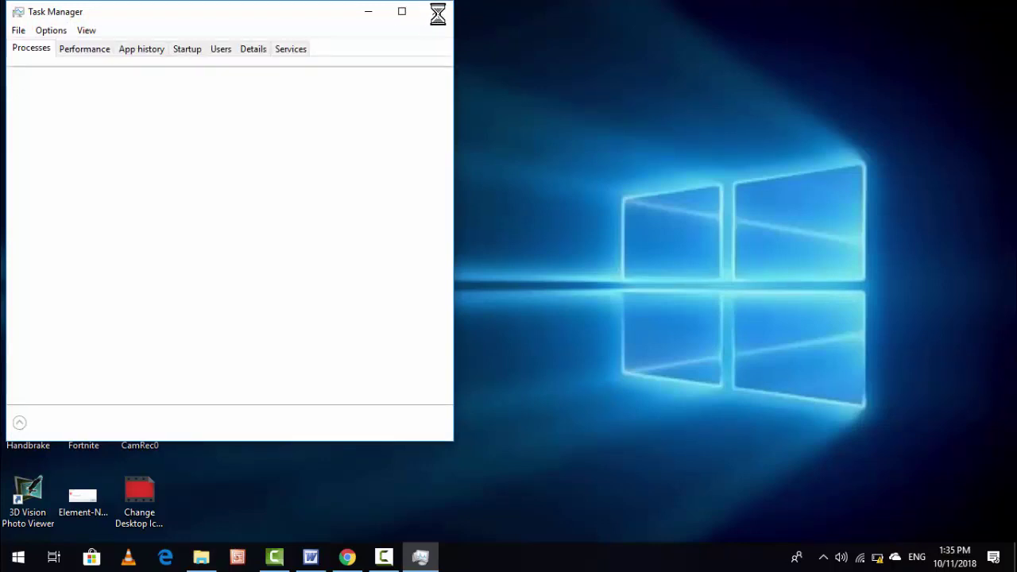
left_click(418, 16)
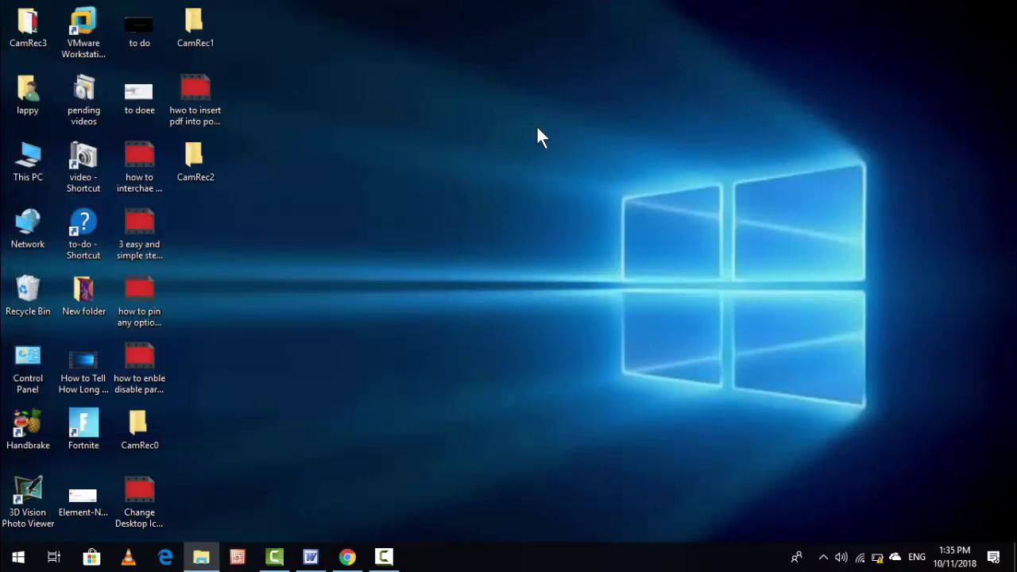
- Launch the Local Group Policy Editor with gpedit.msc, maximize its window and widen the policy tree
key("super+r")
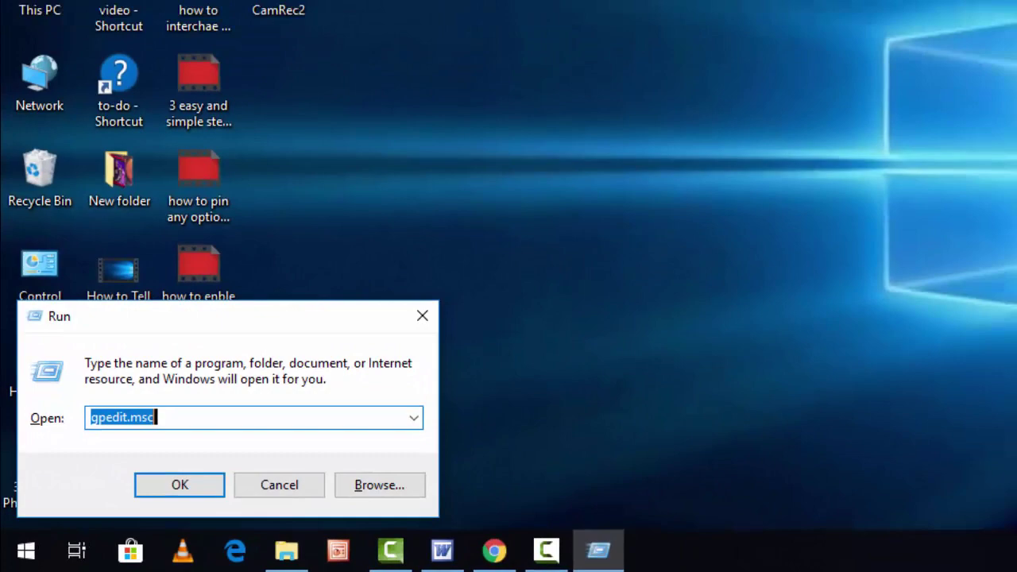
key("Return")
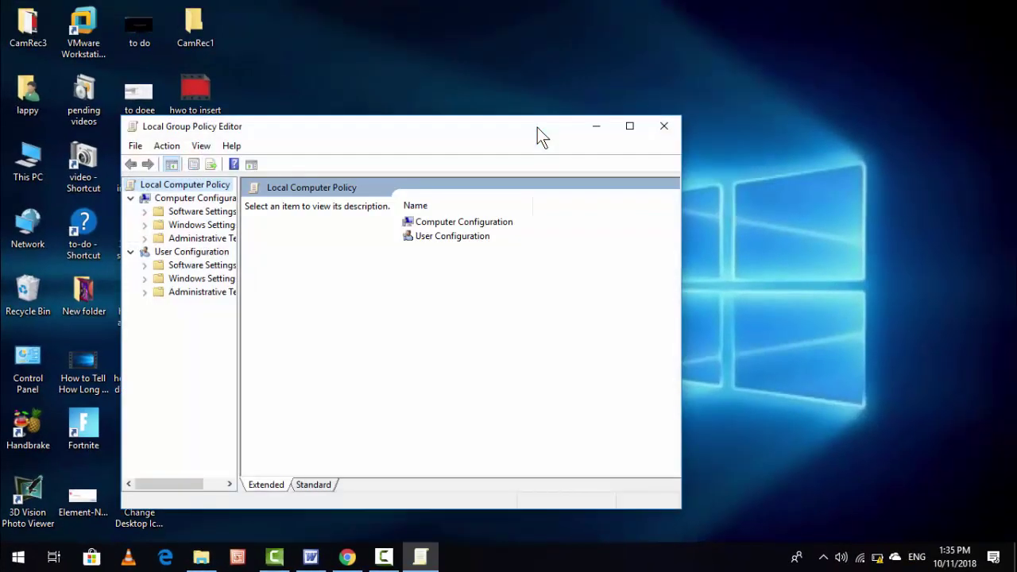
left_click(629, 127)
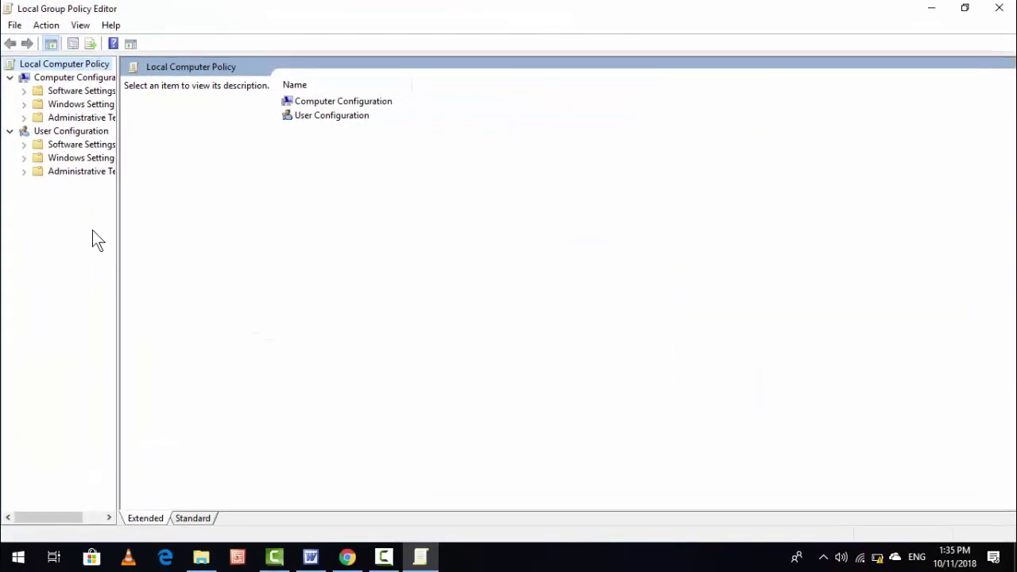
left_click_drag(118, 225, 162, 226)
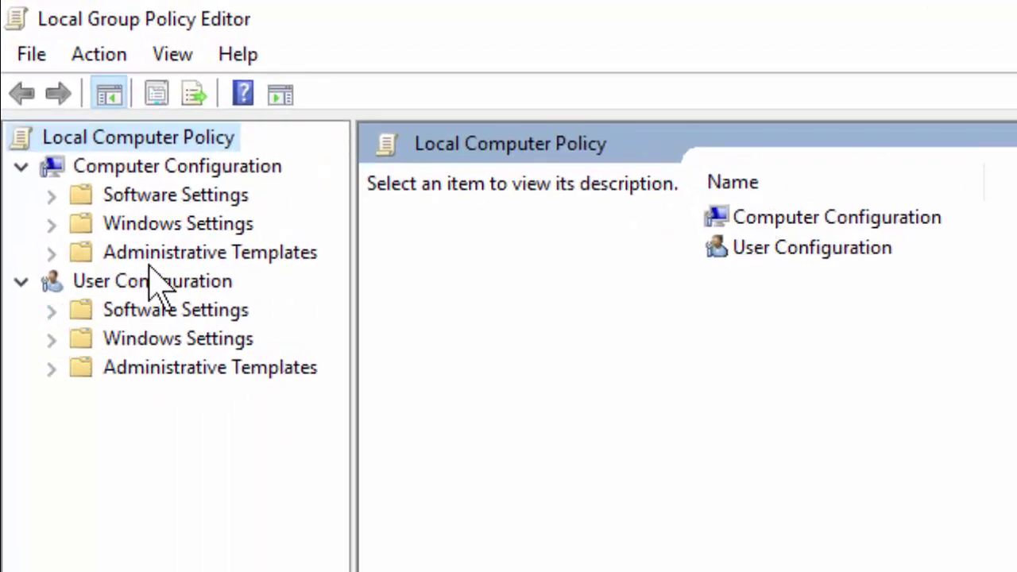
- Show the Ctrl+Alt+Del Options policies under User Configuration, Administrative Templates, System
left_click(54, 369)
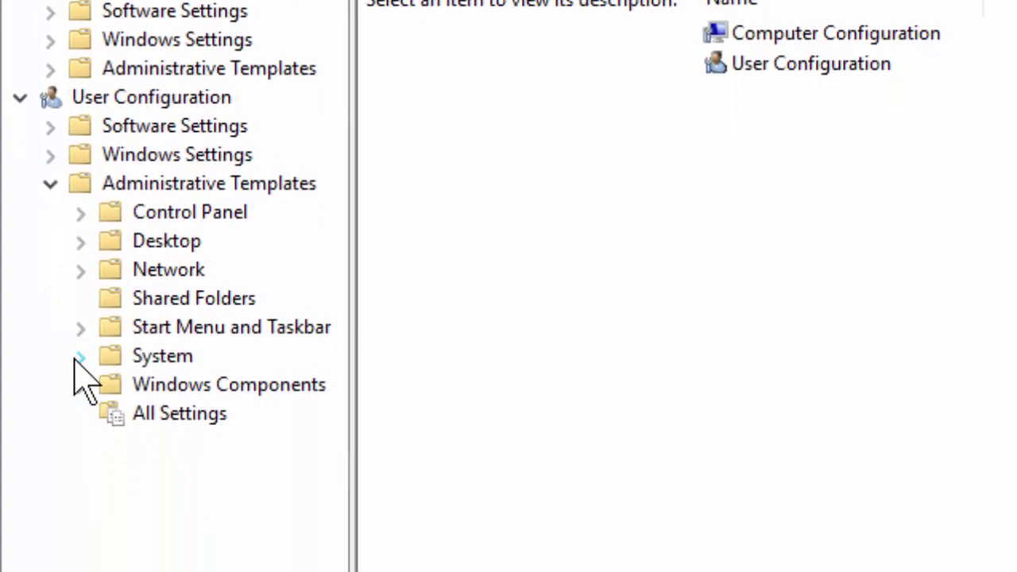
left_click(80, 356)
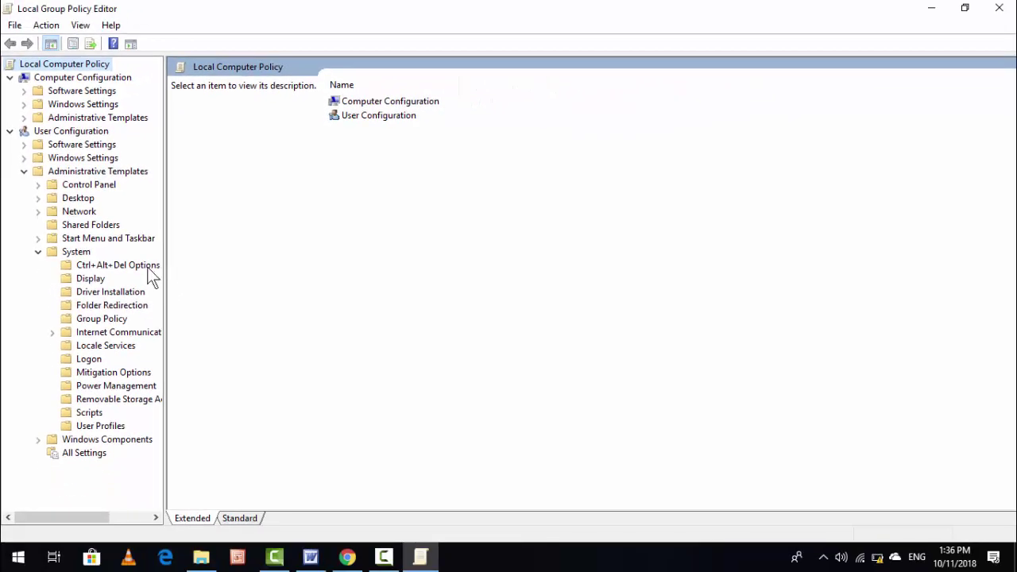
left_click(147, 267)
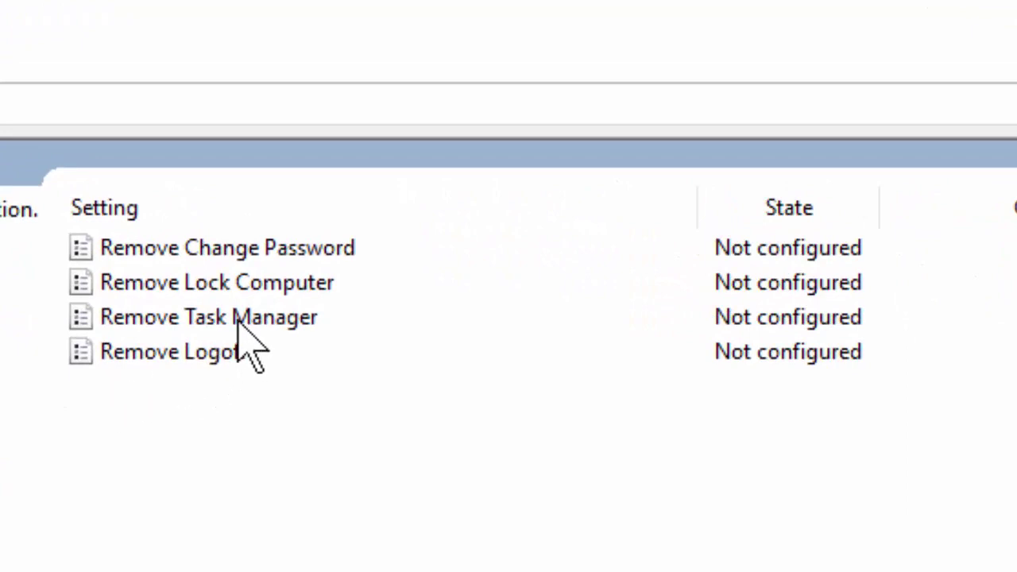
- Review the Remove Task Manager policy, accept its dialog and close the Local Group Policy Editor
double_click(239, 323)
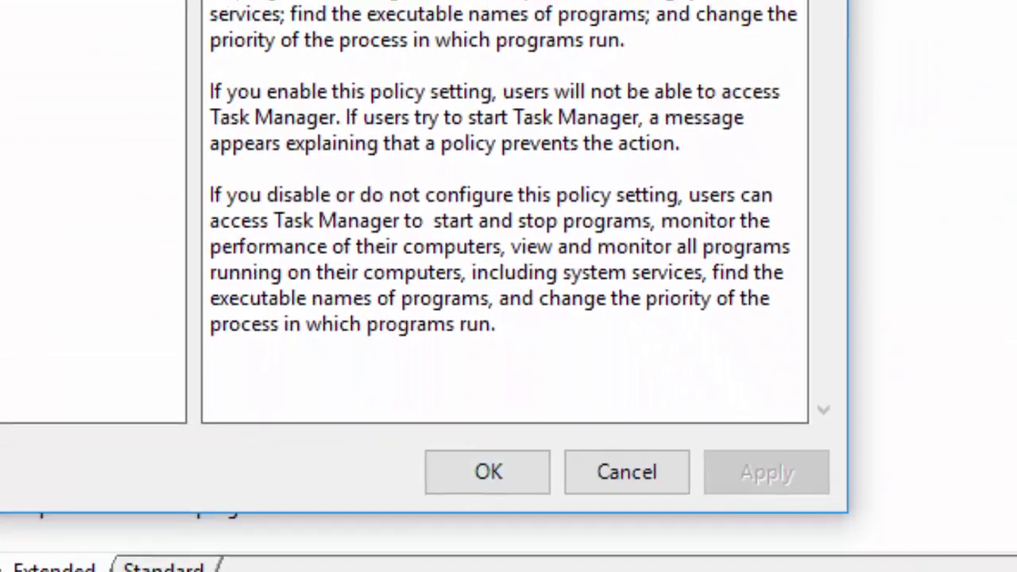
left_click(491, 472)
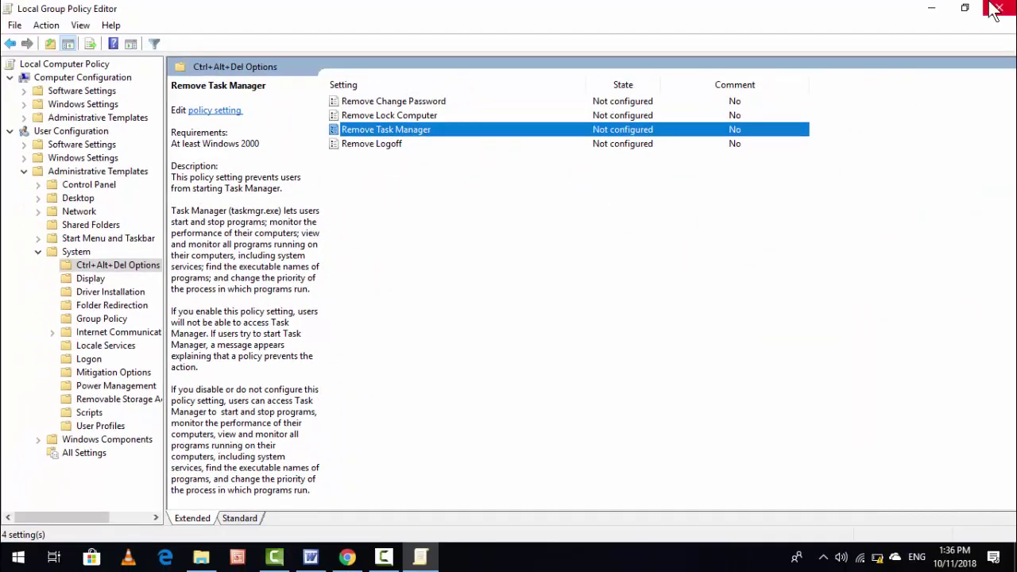
left_click(993, 8)
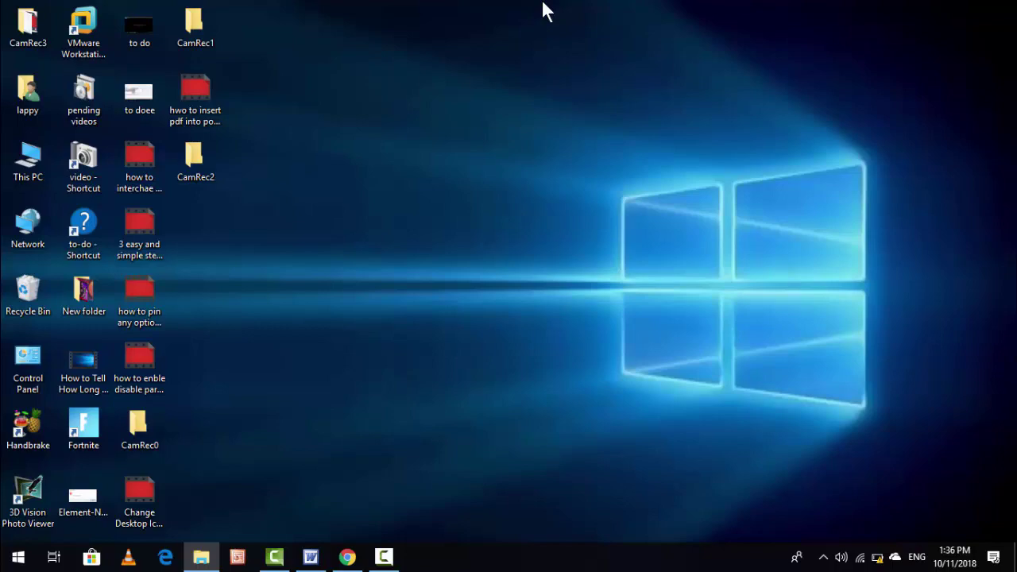
- Search for Windows PowerShell with "wind" and launch it as administrator
key("super")
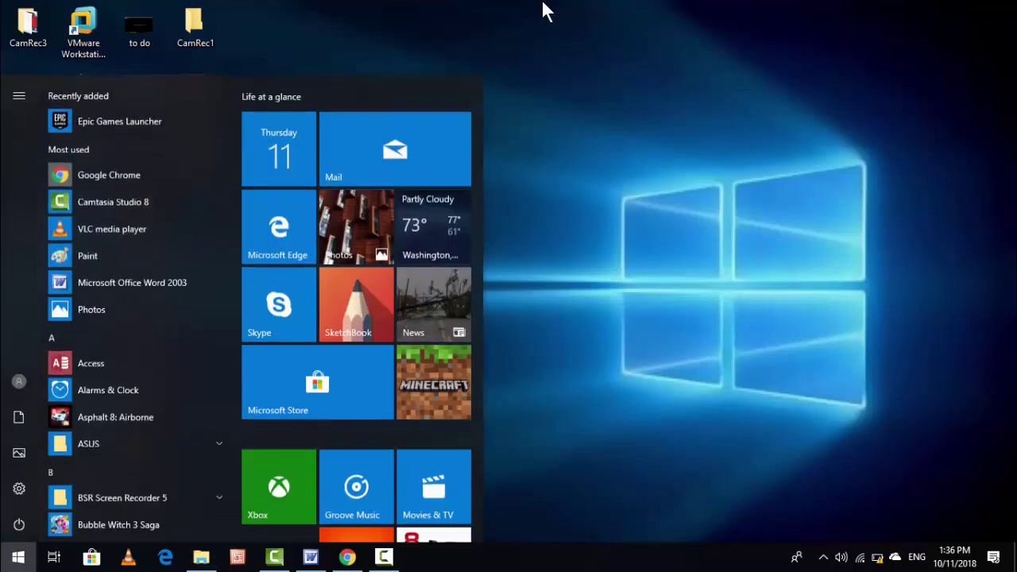
type("wind")
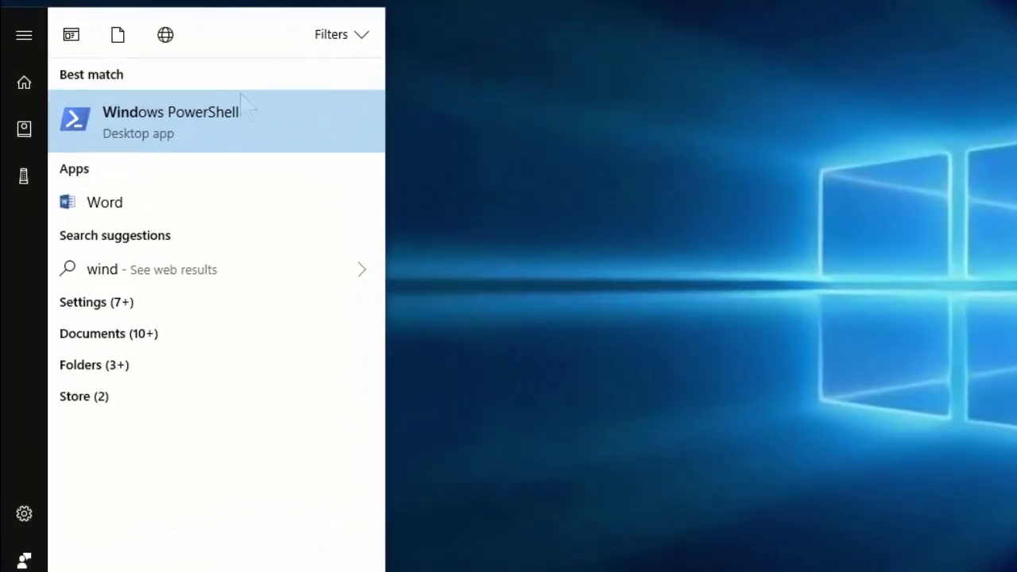
right_click(182, 145)
left_click(974, 510)
left_click(966, 508)
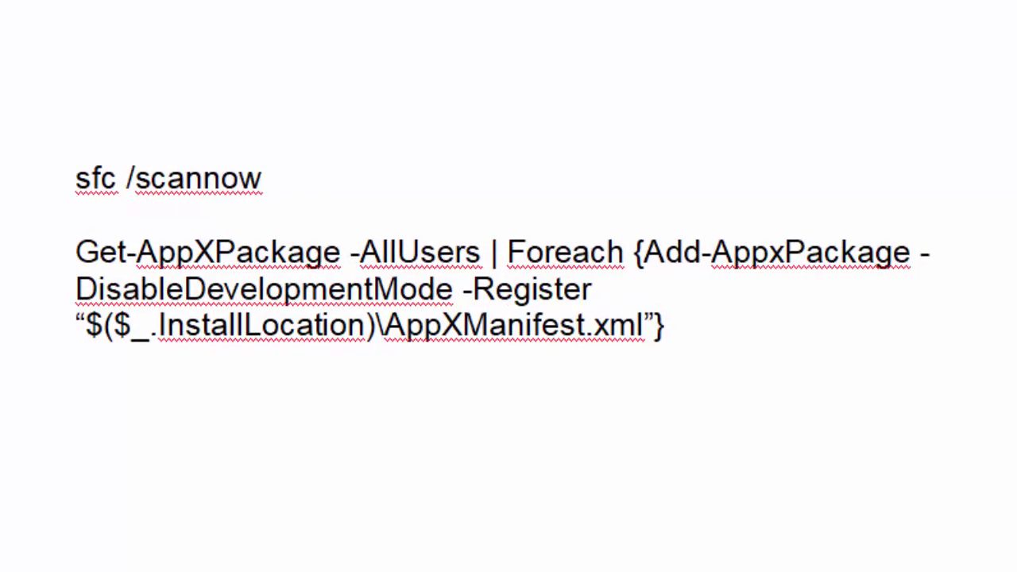
- Copy the Get-AppXPackage -AllUsers command with Add-AppxPackage -DisableDevelopmentMode -Register from the document into PowerShell, and close the PowerShell window
key("shift+Down")
key("shift+Down")
key("shift+Down")
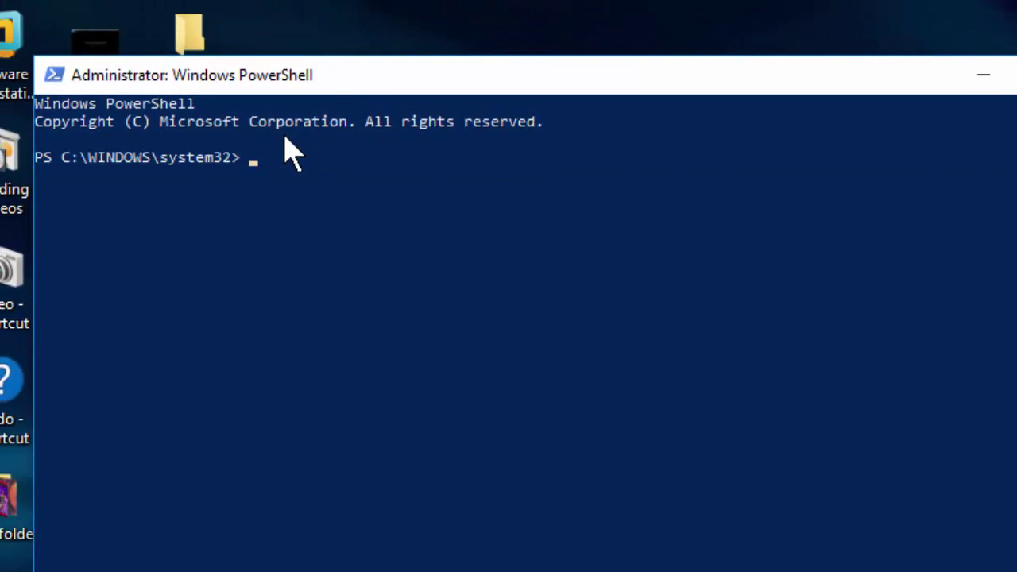
type("Get-AppXPackage -AllUsers | Foreach {Add-AppxPackage -DisableDevelopmentMode -Register \"$($_.InstallLocation)\\AppXManifest.xml\"}")
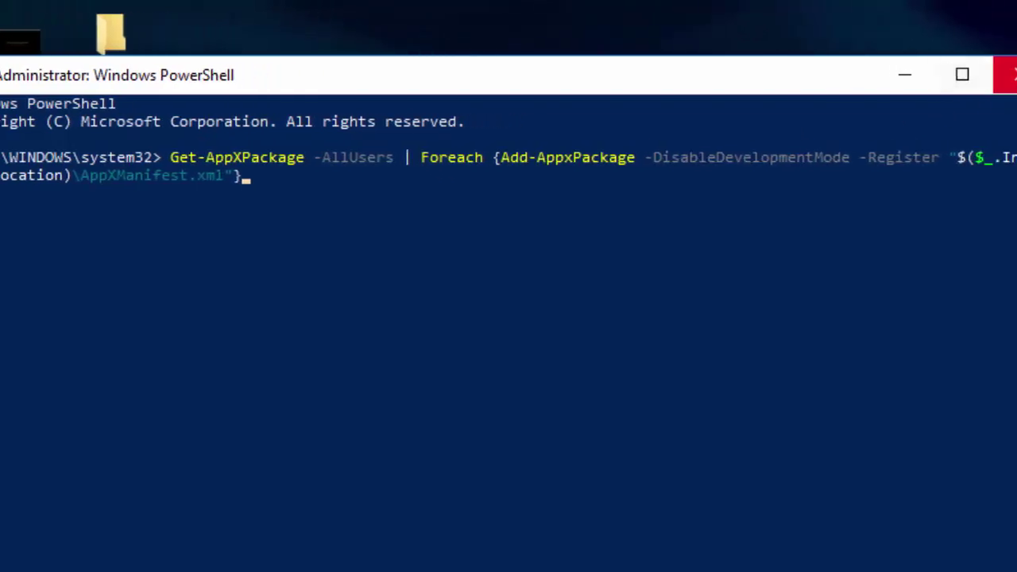
left_click(1005, 74)
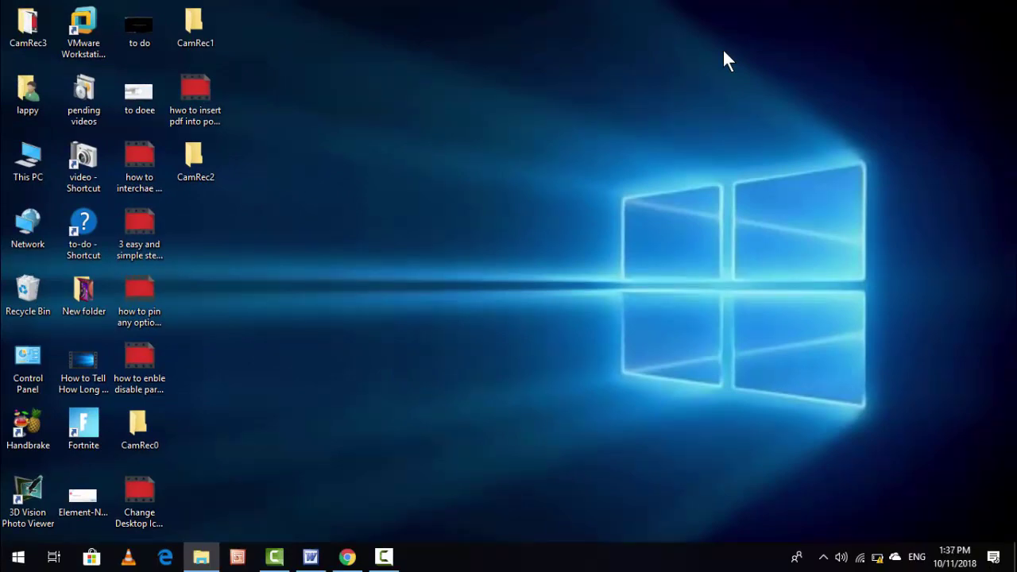
- Open File Explorer and turn on the display of hidden items
key("super+e")
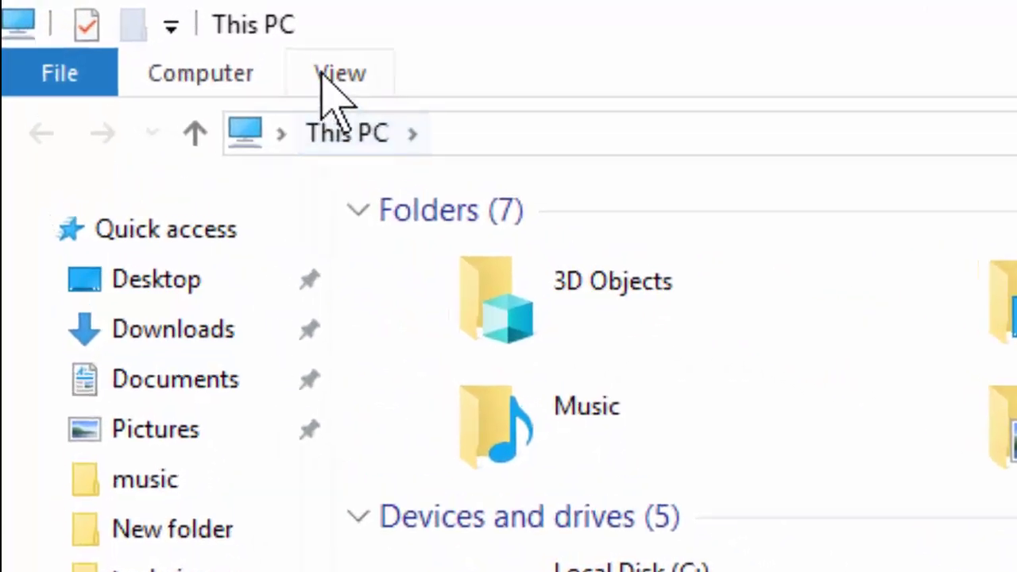
left_click(333, 75)
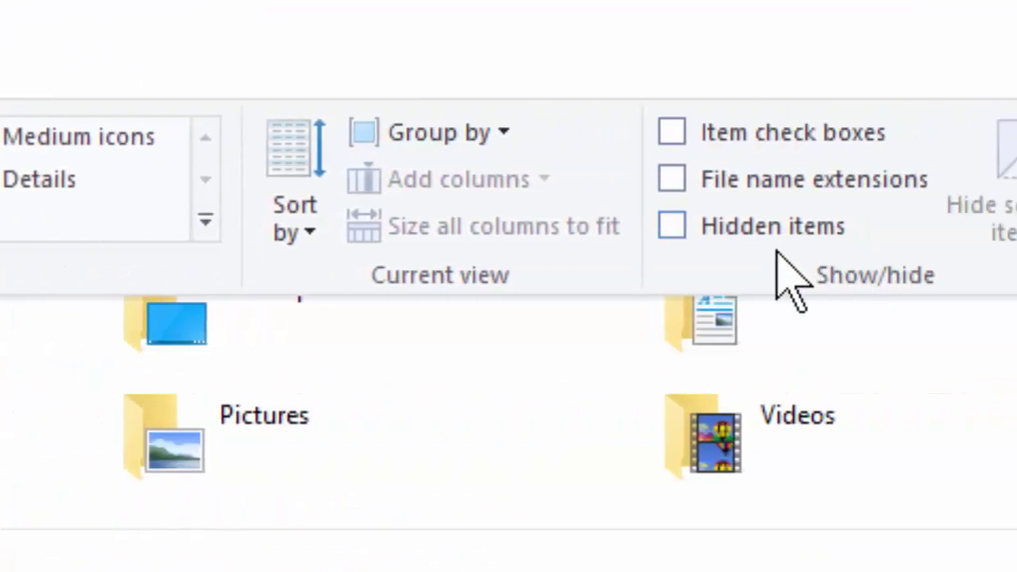
left_click(703, 230)
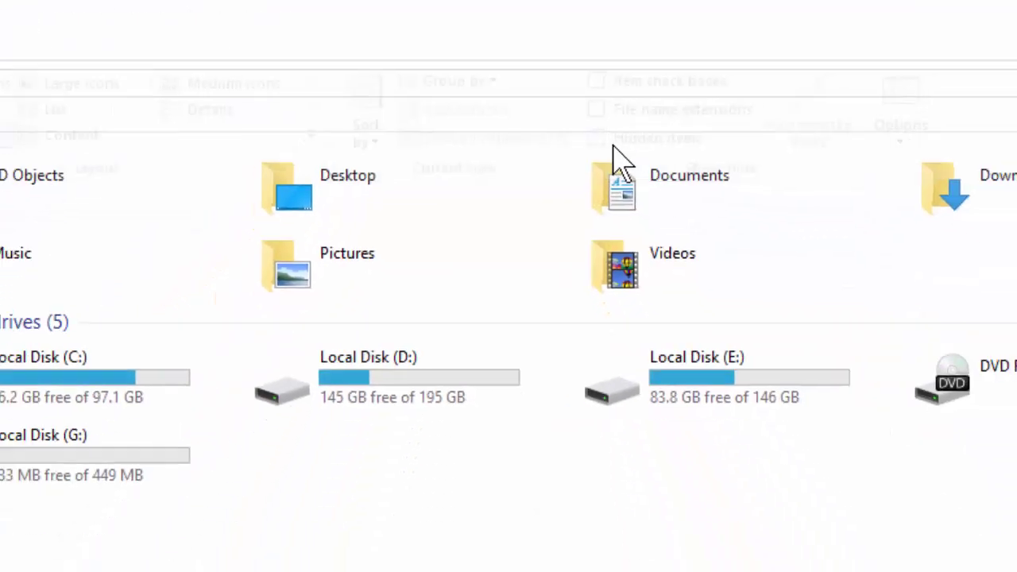
- Go to the folder Users\defaultuser0\AppData\Local on Local Disk (C:)
left_click(249, 208)
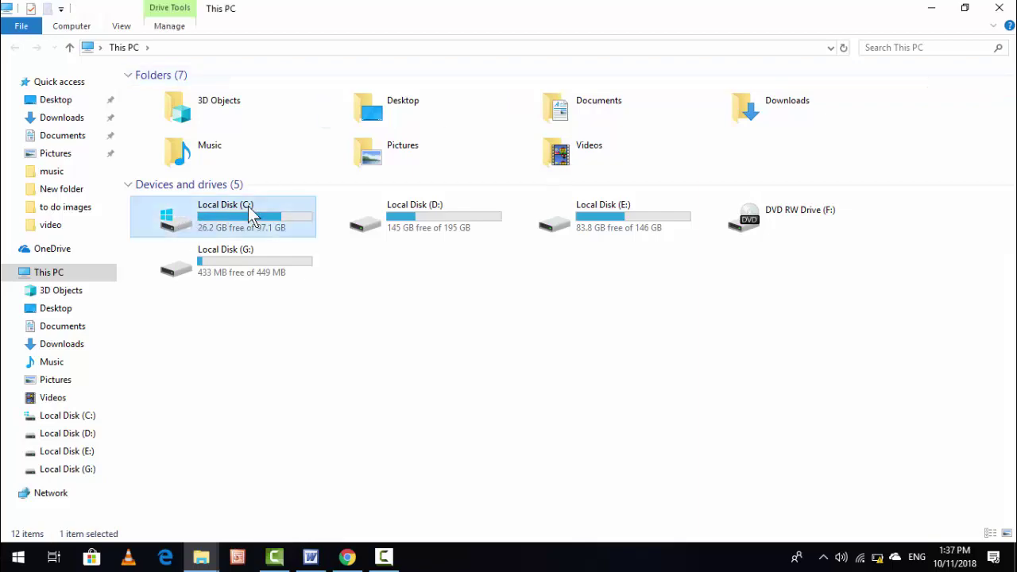
double_click(248, 206)
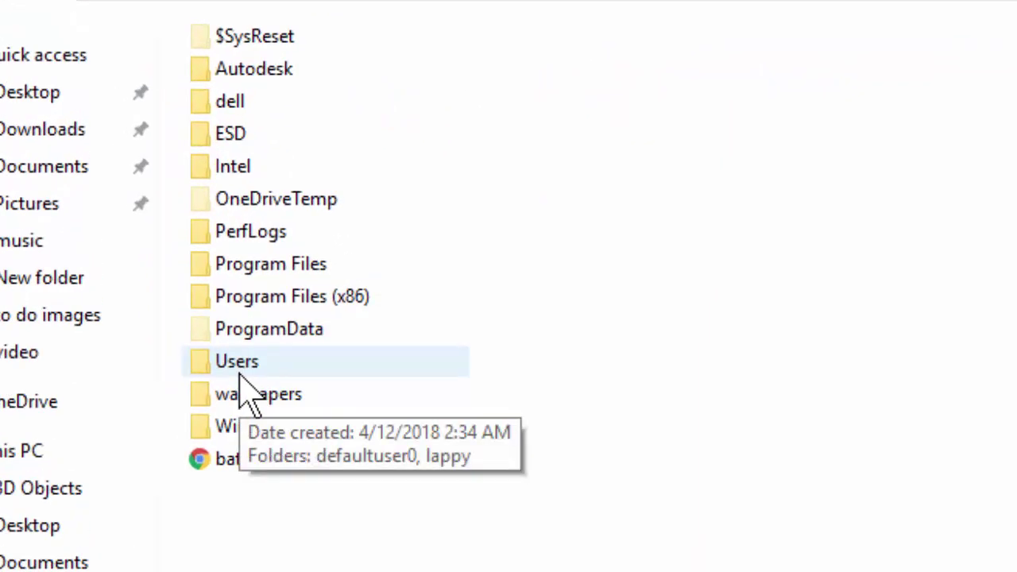
double_click(241, 373)
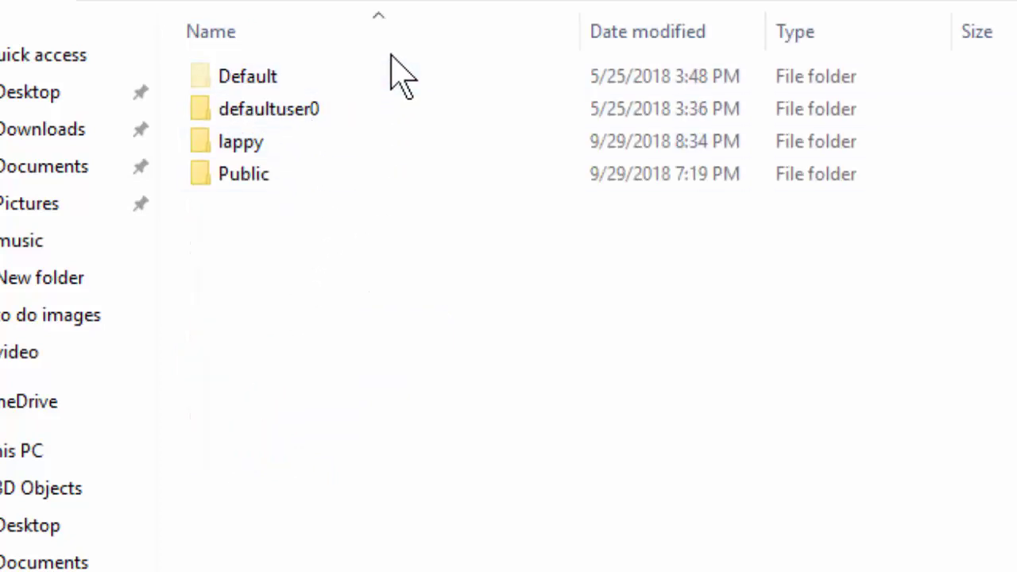
double_click(302, 112)
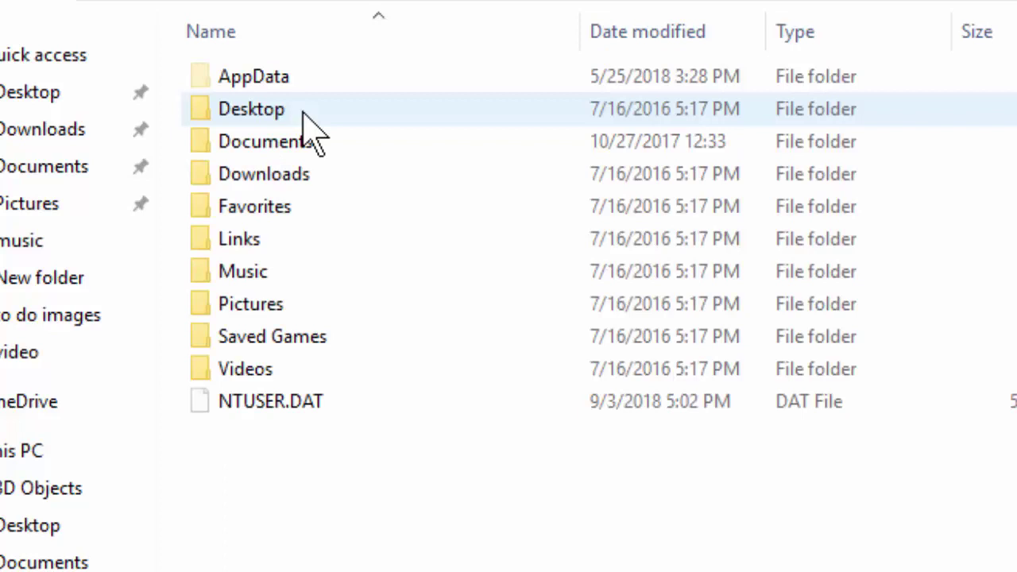
double_click(320, 86)
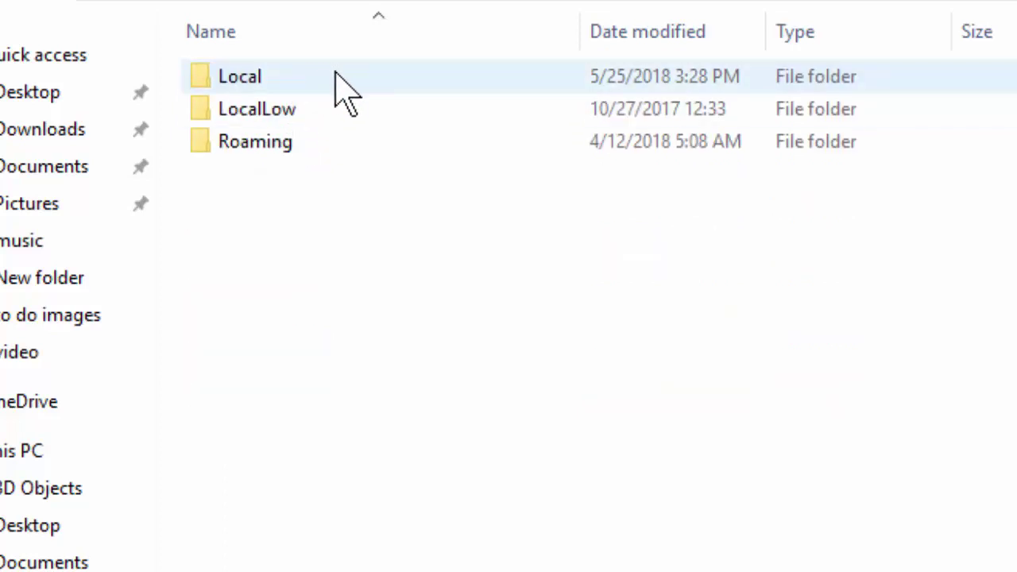
double_click(333, 76)
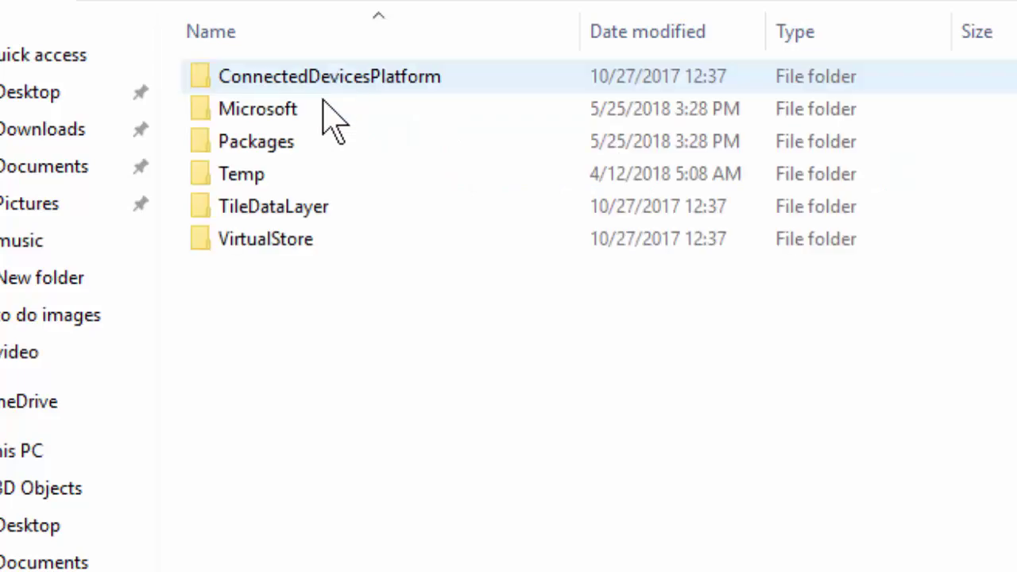
- Delete the TileDataLayer folder and confirm moving it to the Recycle Bin
left_click(352, 220)
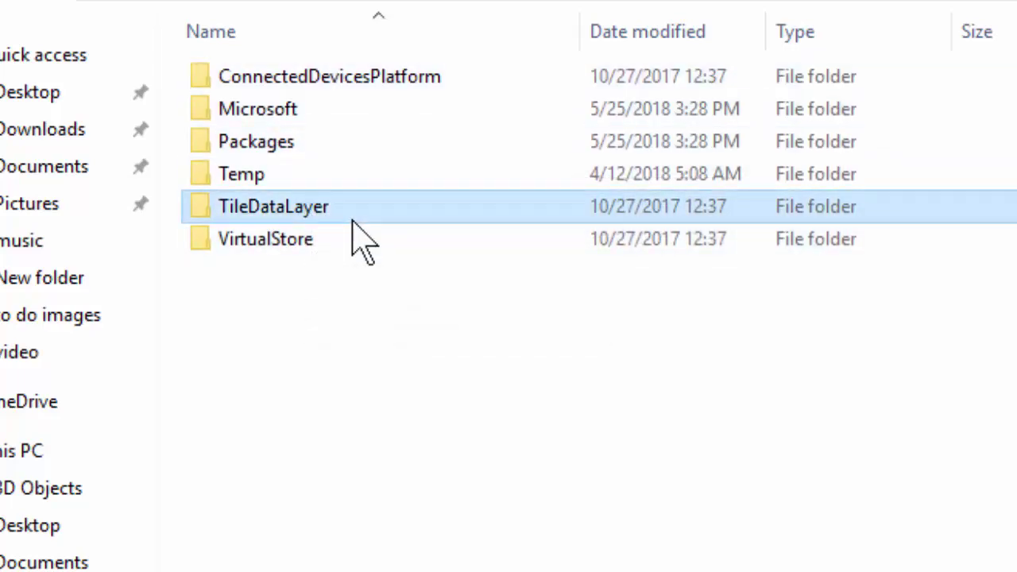
key("Delete")
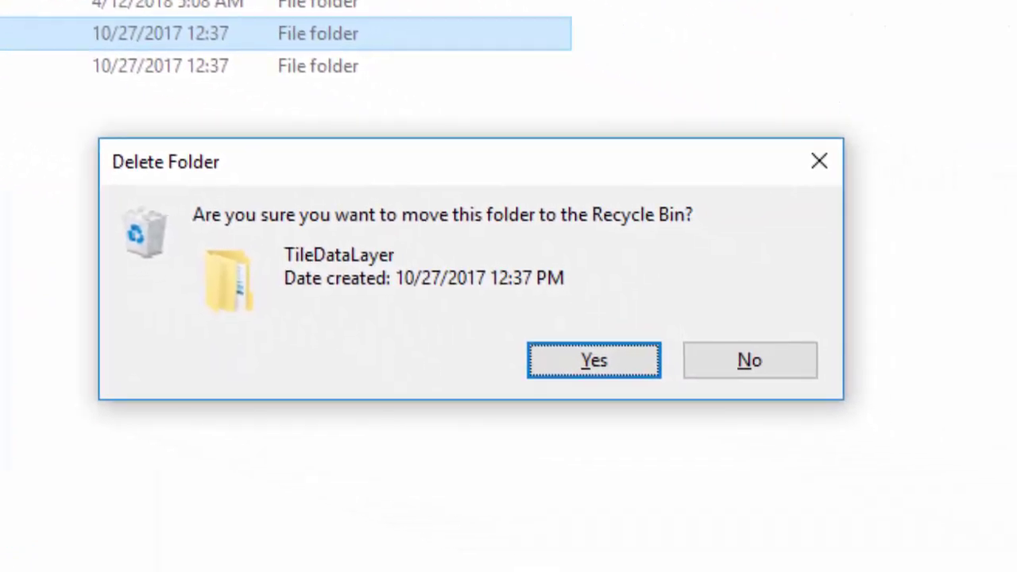
key("Return")
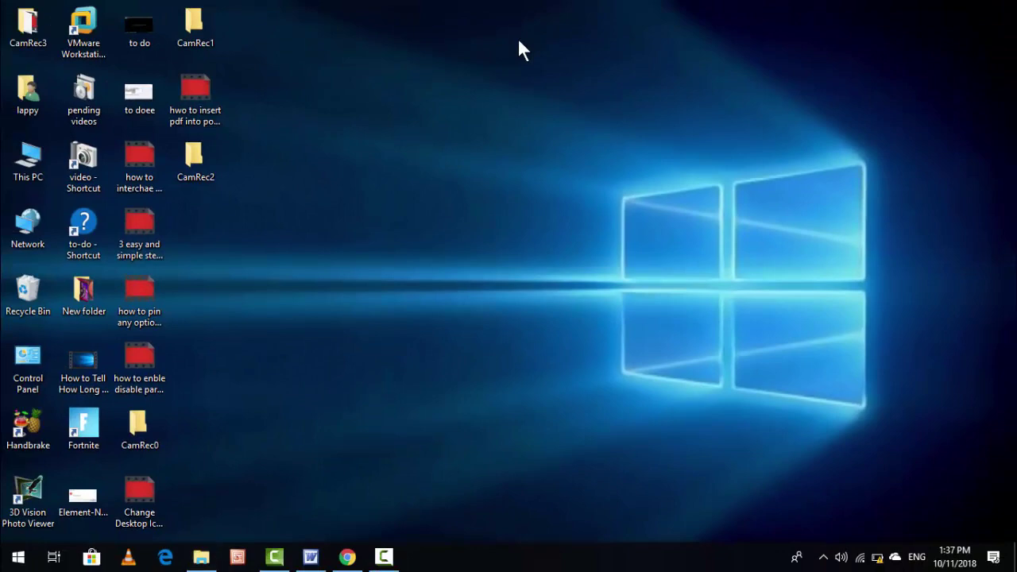
right_click(519, 42)
left_click(573, 89)
- Open Command Prompt as an administrator
key("super")
type("cmd")
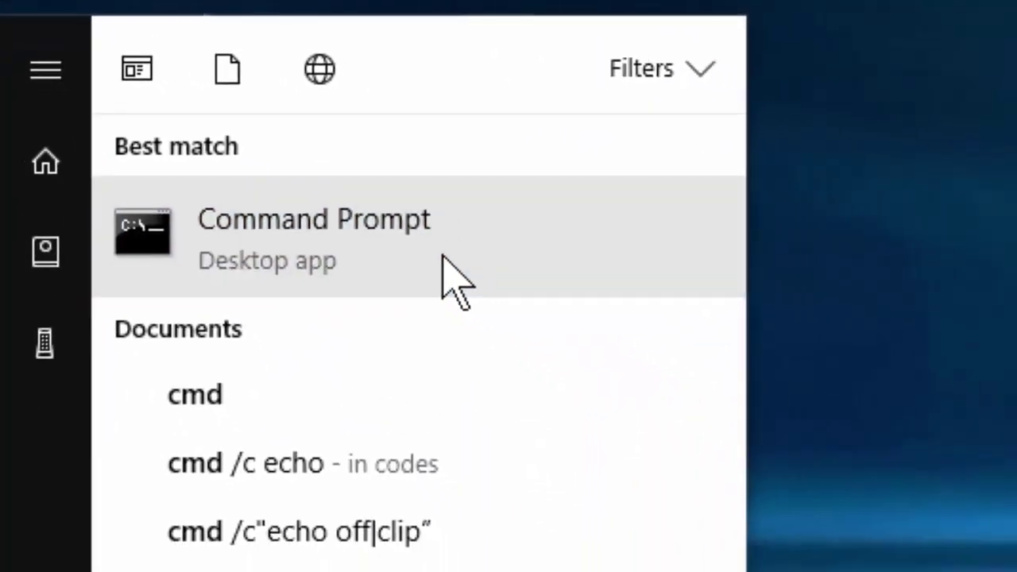
right_click(524, 303)
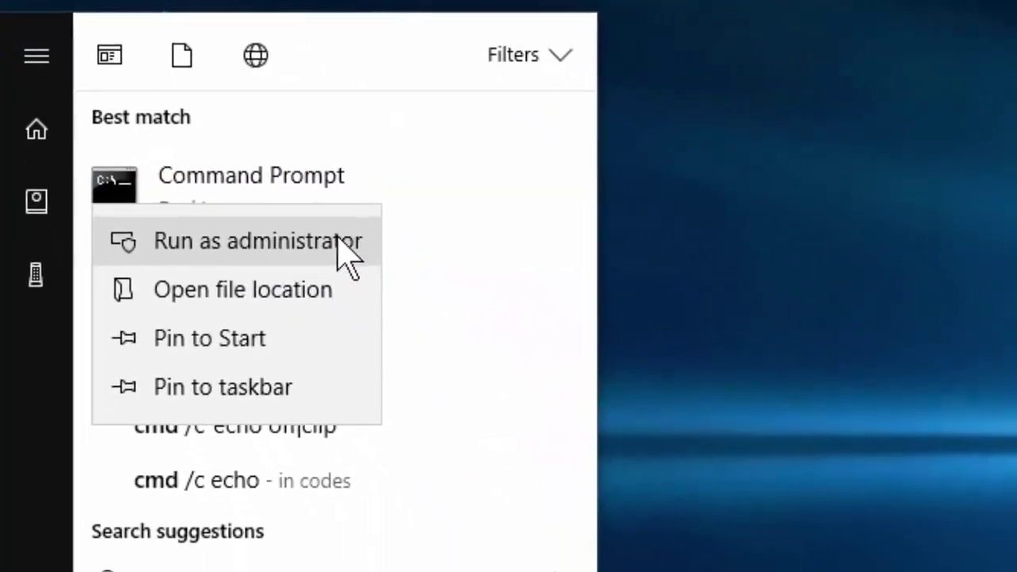
left_click(508, 346)
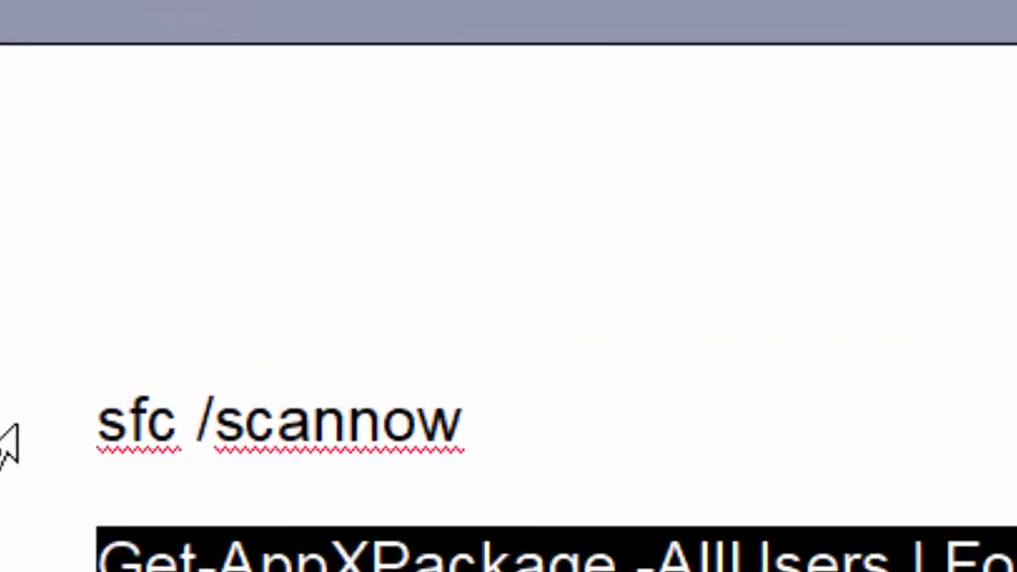
- Copy the sfc /scannow command from the document into the administrator Command Prompt, and close the Command Prompt window
left_click(140, 360)
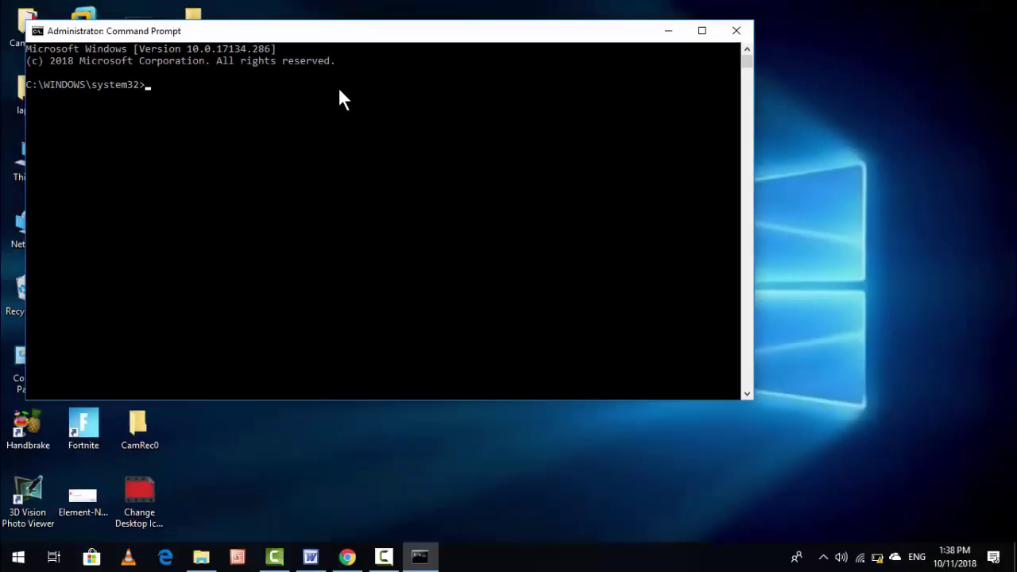
left_click(339, 89)
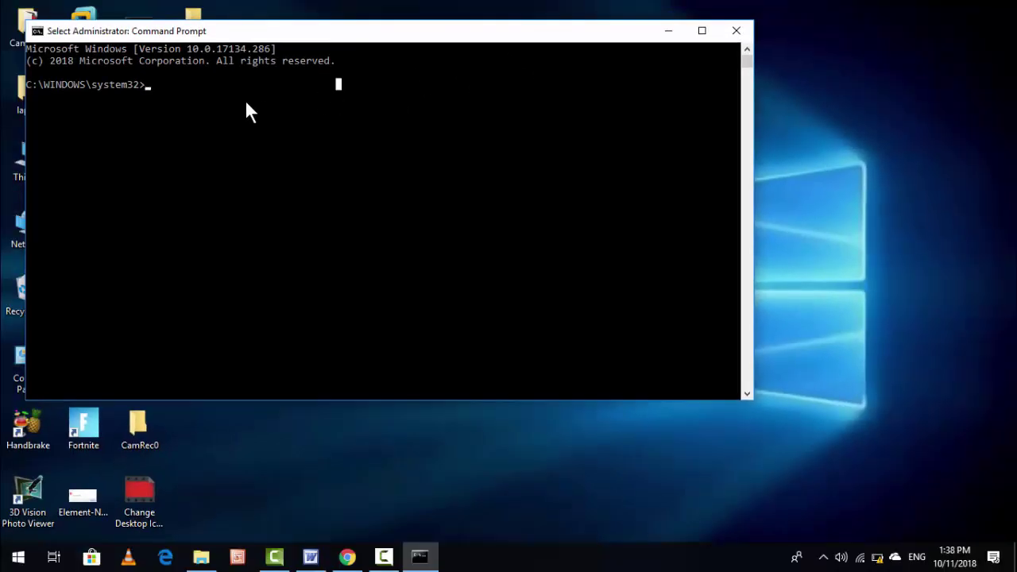
type("sfc /scannow")
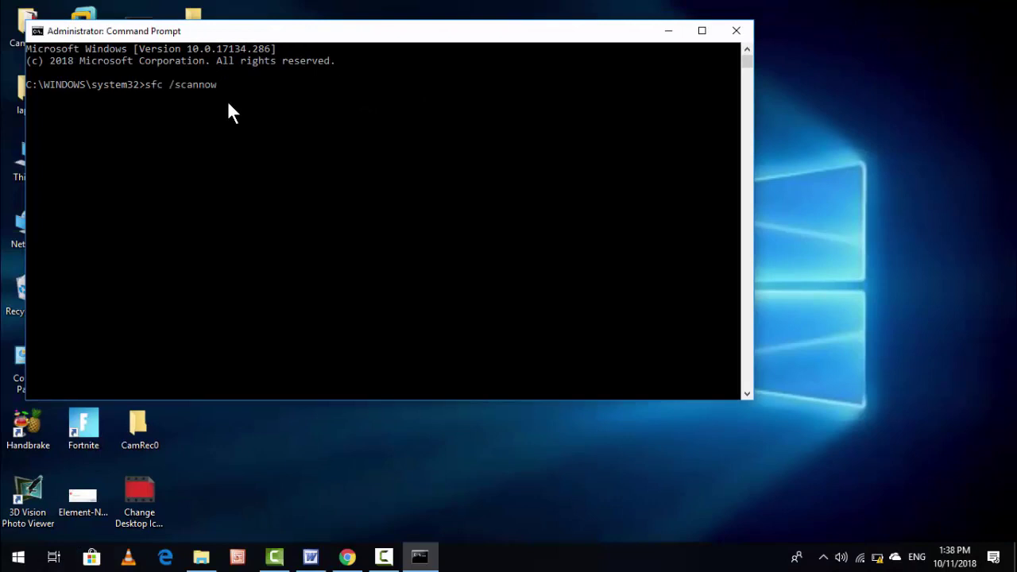
left_click(720, 31)
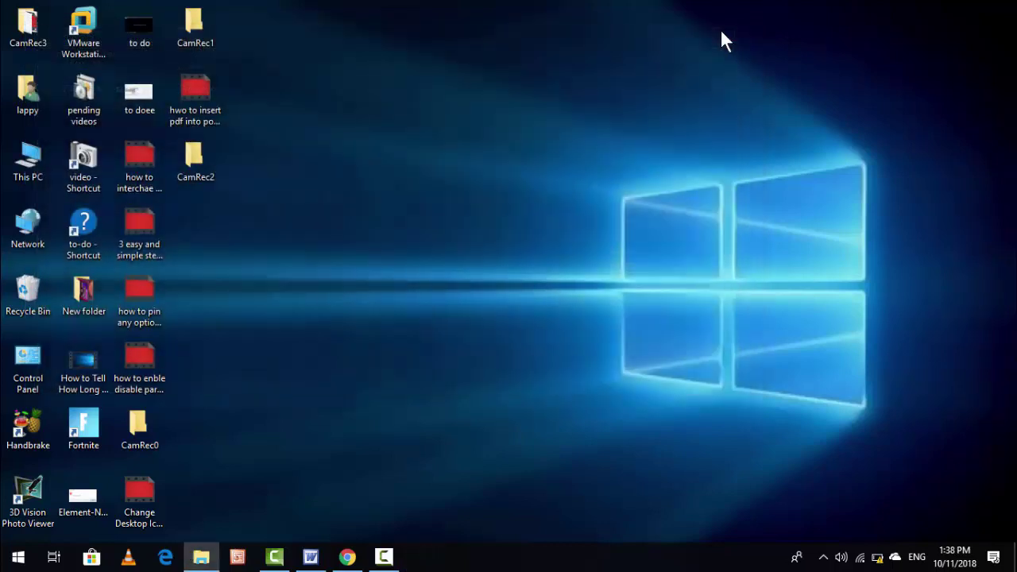
right_click(446, 57)
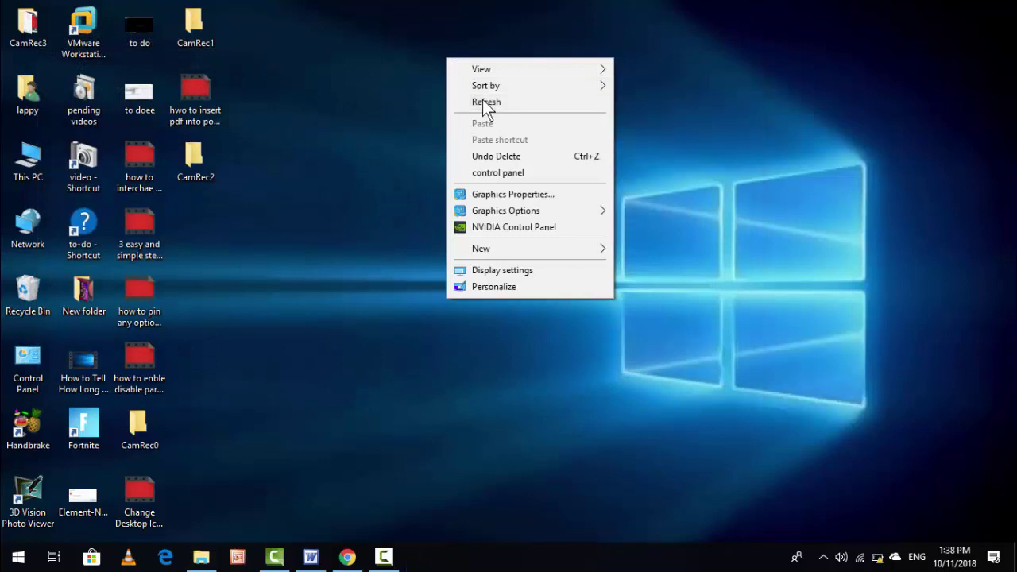
left_click(483, 100)
right_click(482, 98)
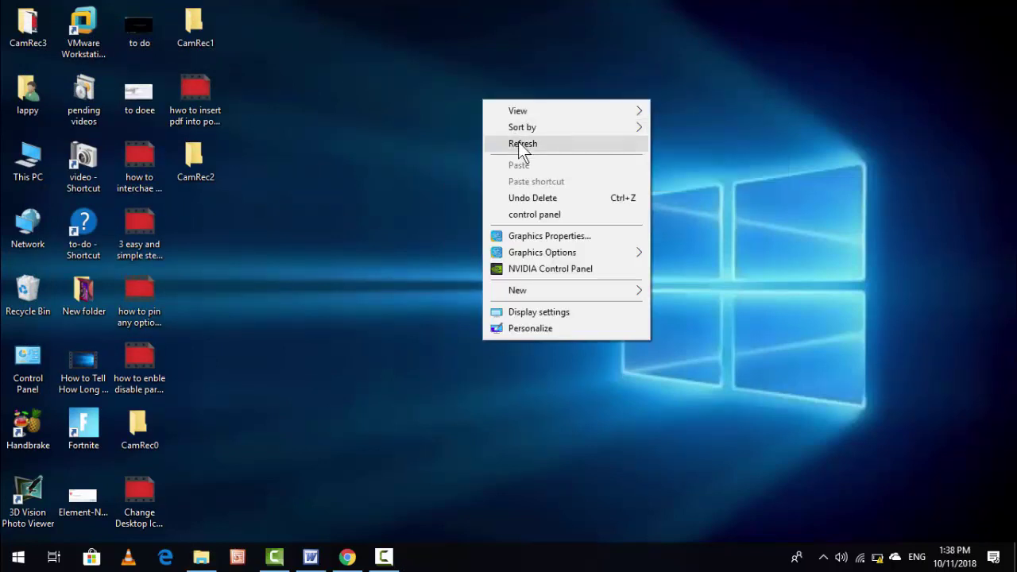
left_click(518, 144)
right_click(517, 139)
left_click(548, 189)
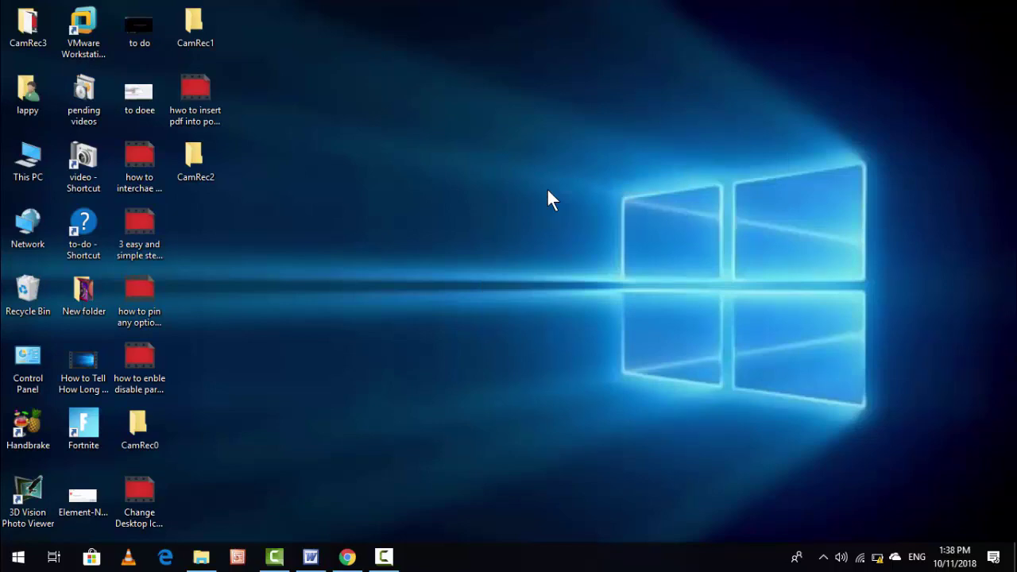
- View the Windows Update page under Update & Security in Windows Settings, and close Settings
key("super+i")
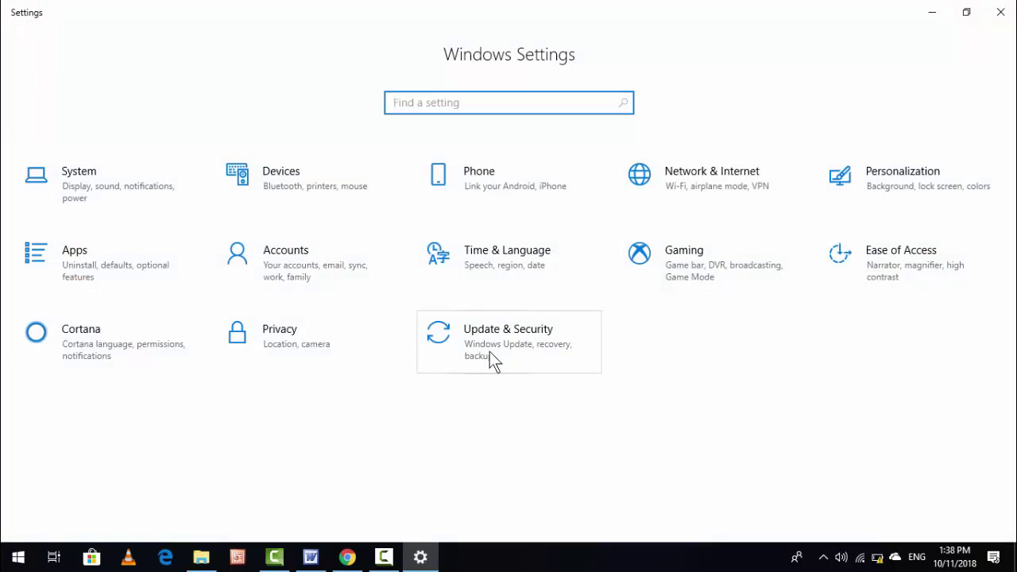
left_click(490, 354)
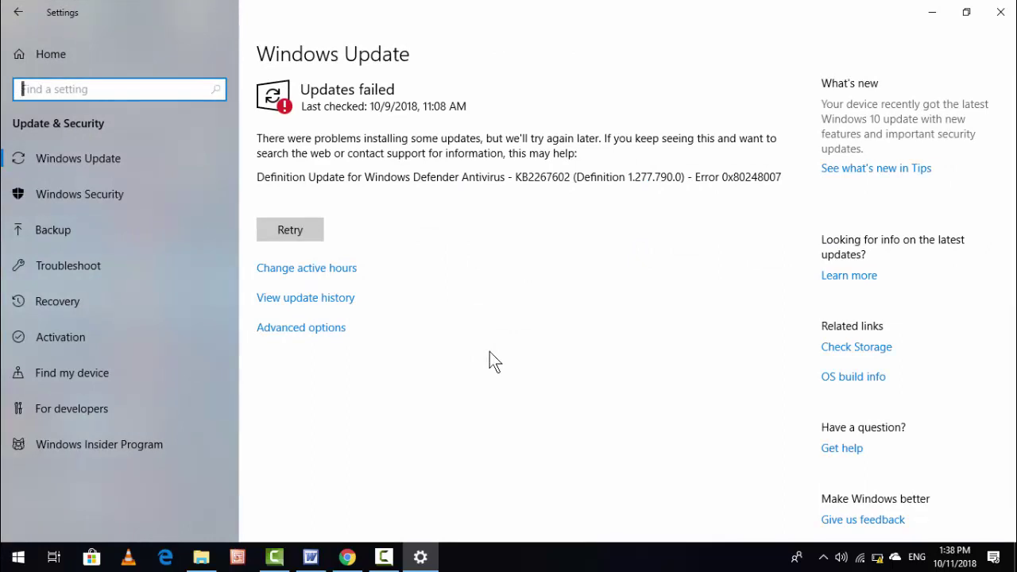
left_click(1000, 12)
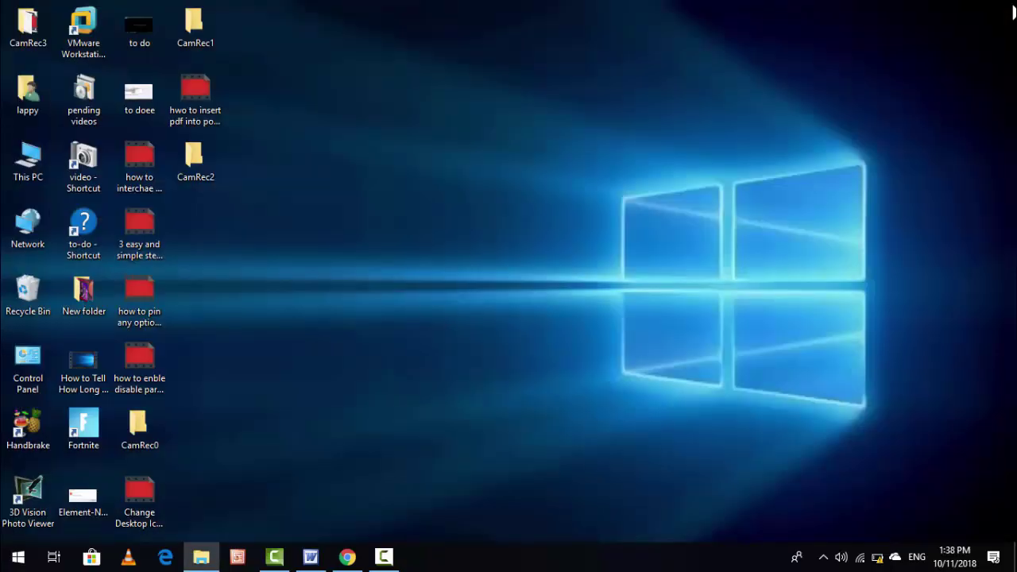
right_click(562, 68)
left_click(607, 111)
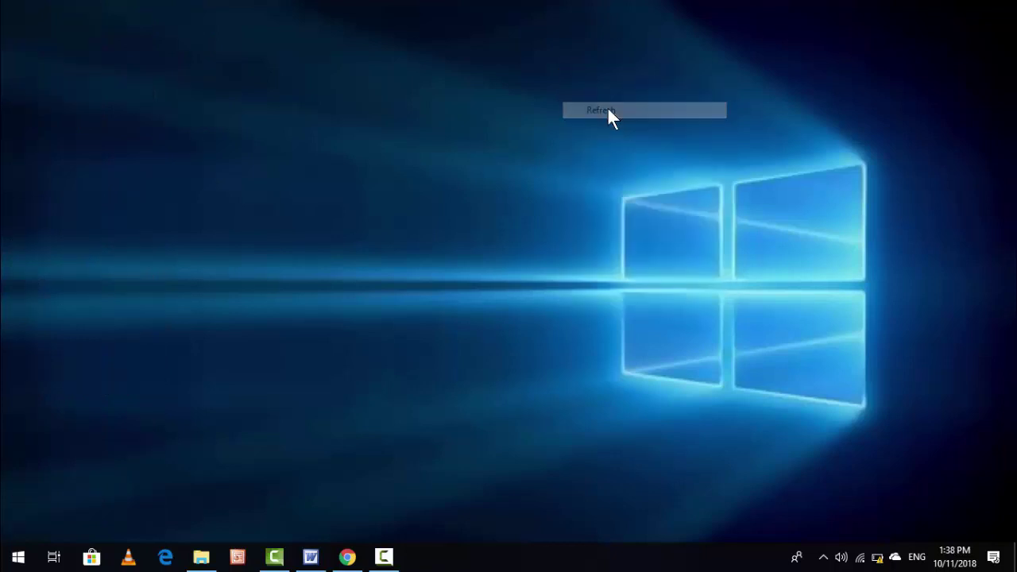
right_click(608, 109)
left_click(648, 152)
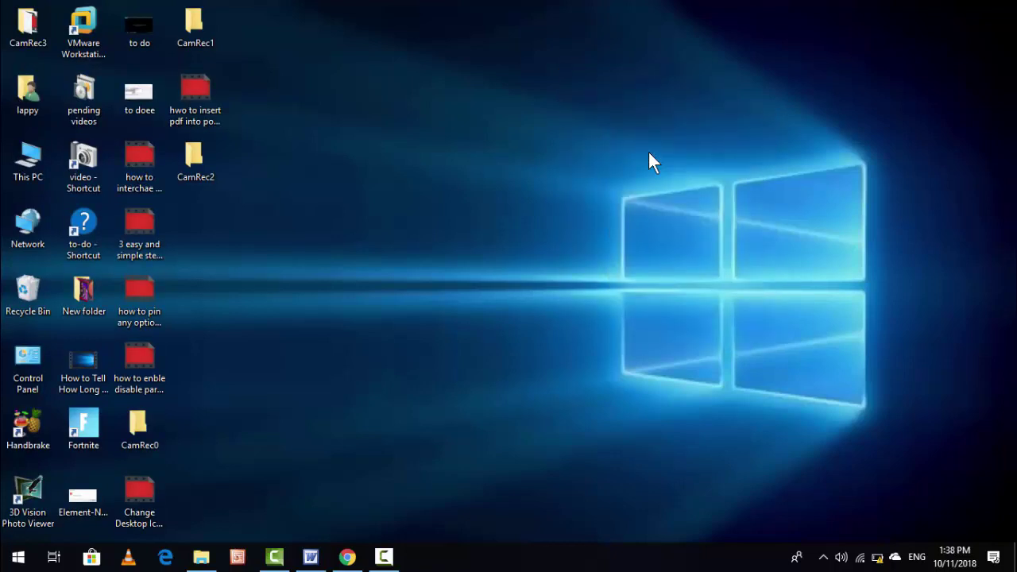